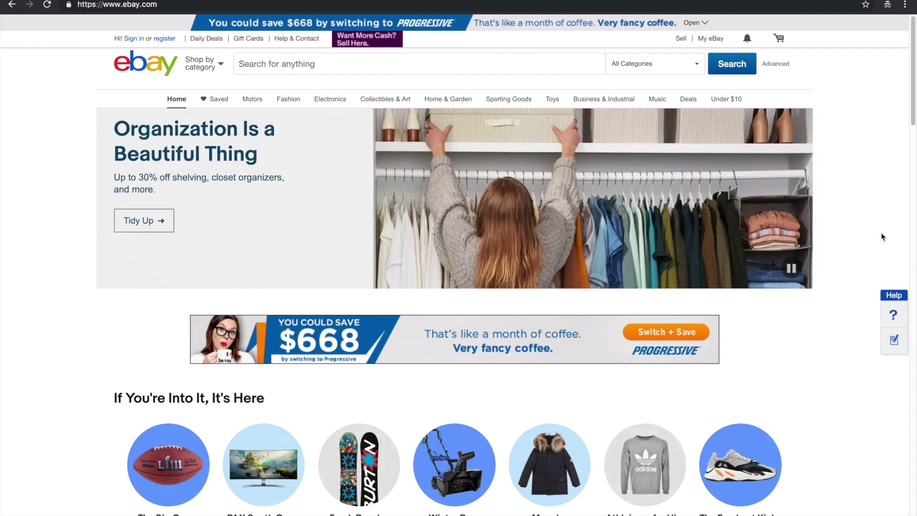
# Search eBay for 'microsoft office 2019' and browse the 227 results
pyautogui.click(549, 60)
pyautogui.write('microsfo')
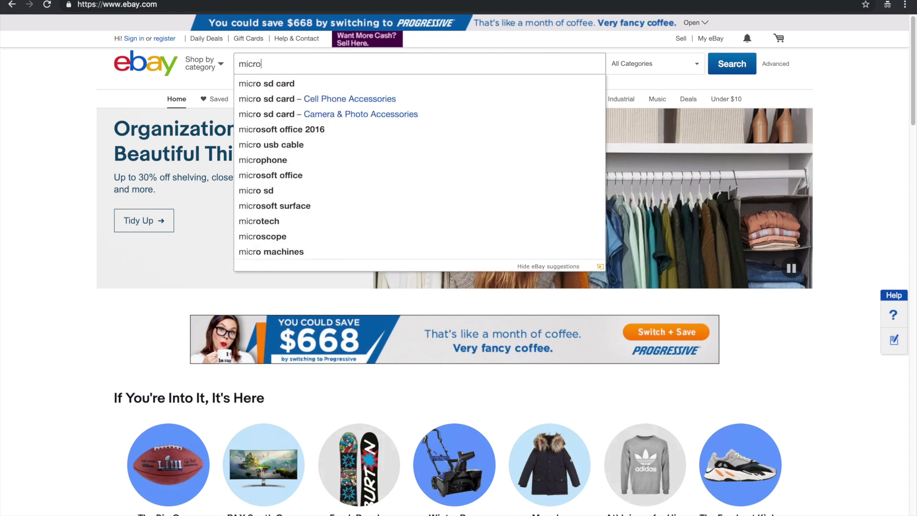
pyautogui.press('BackSpace')
pyautogui.press('BackSpace')
pyautogui.write('oft')
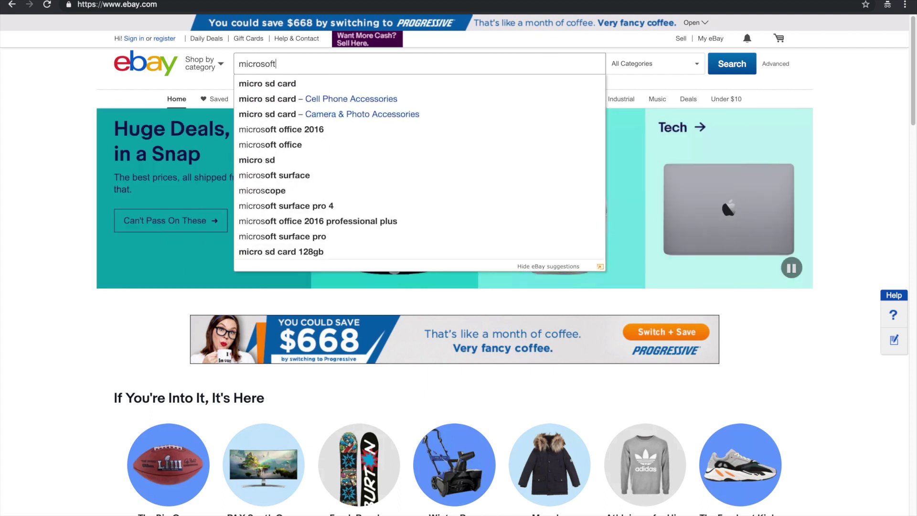
pyautogui.write(' office 2019')
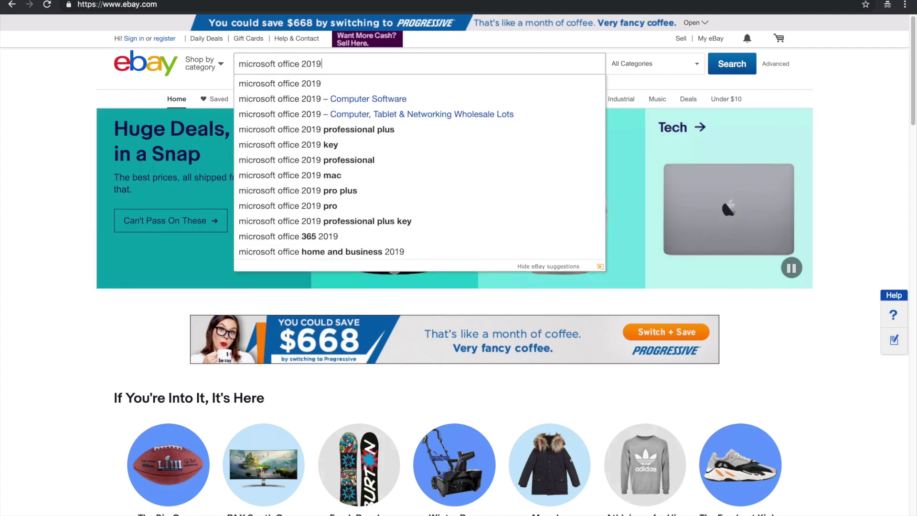
pyautogui.press('Return')
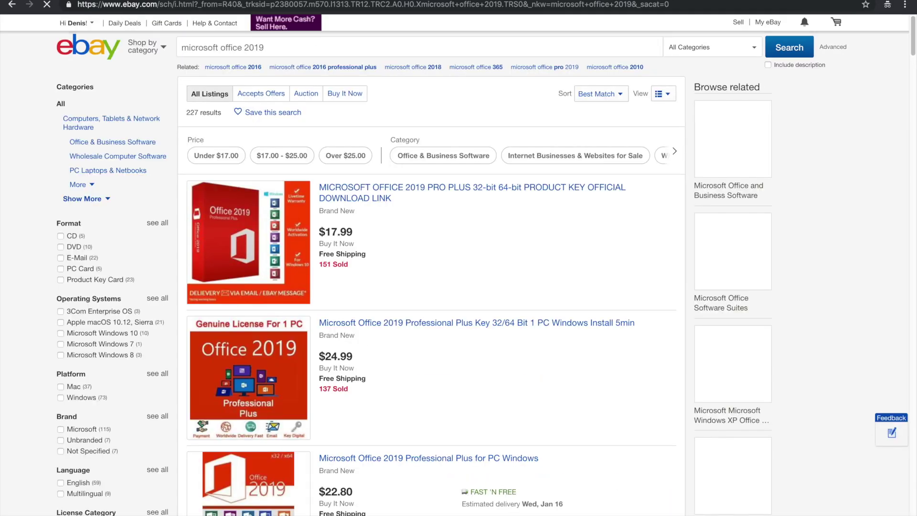
pyautogui.scroll(-3, 536, 218)
pyautogui.scroll(-3, 537, 219)
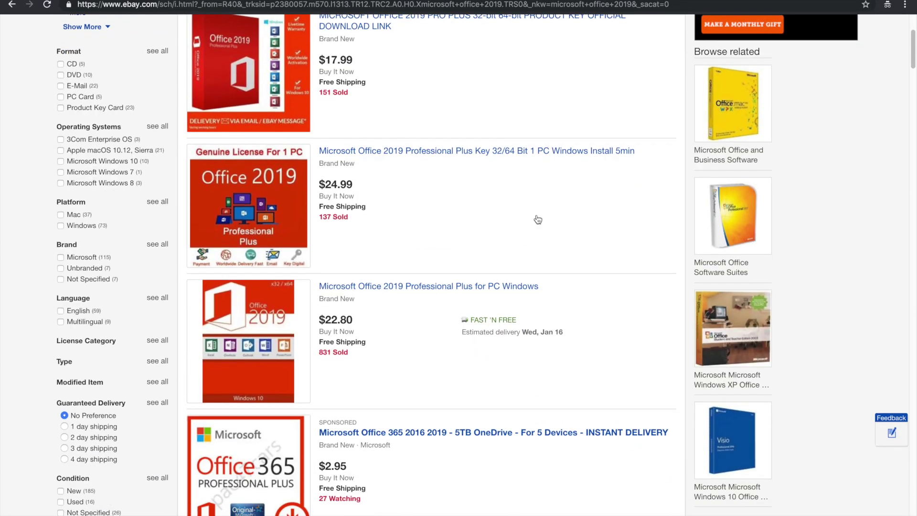
pyautogui.scroll(5, 549, 201)
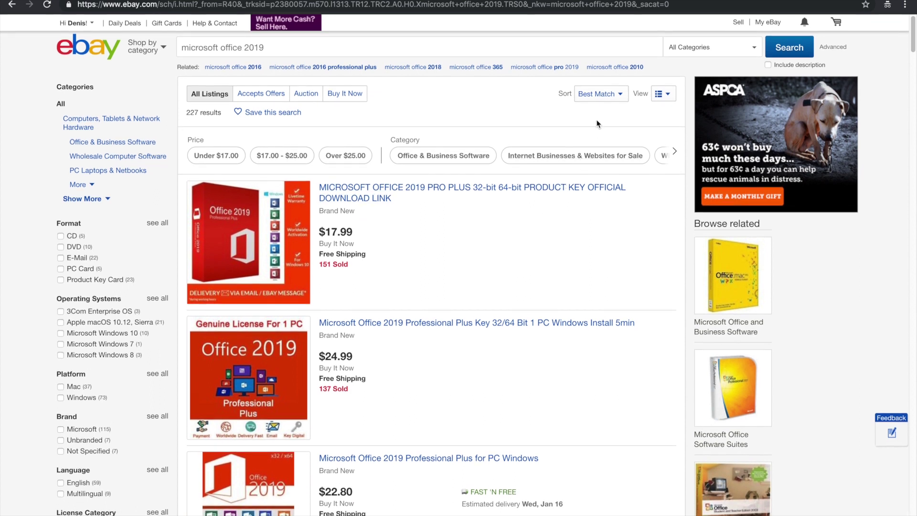
pyautogui.click(612, 95)
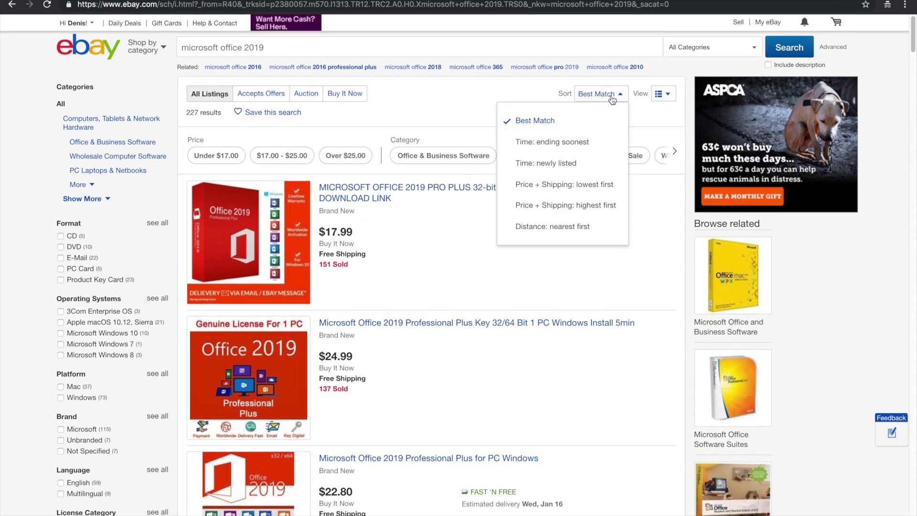
# Sort the results by Price + Shipping: lowest first and browse the cheapest listings
pyautogui.click(550, 190)
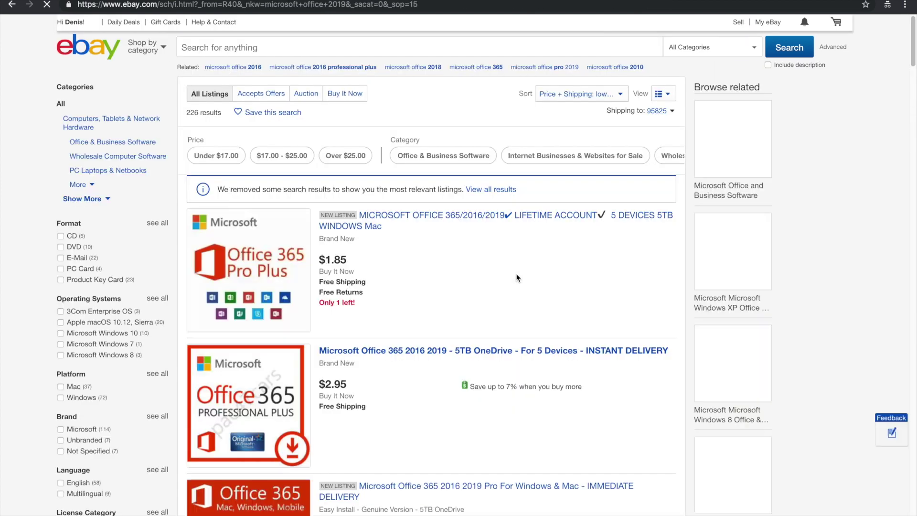
pyautogui.scroll(-7, 516, 277)
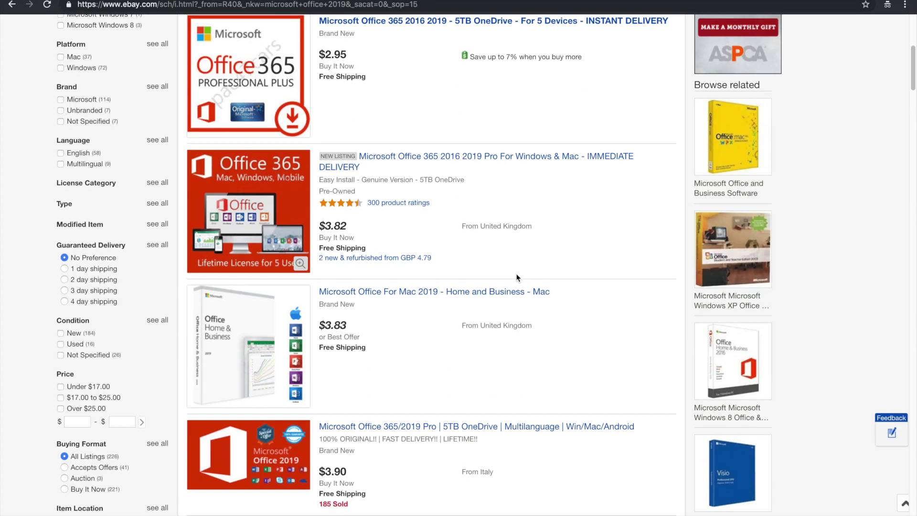
pyautogui.scroll(-9, 516, 277)
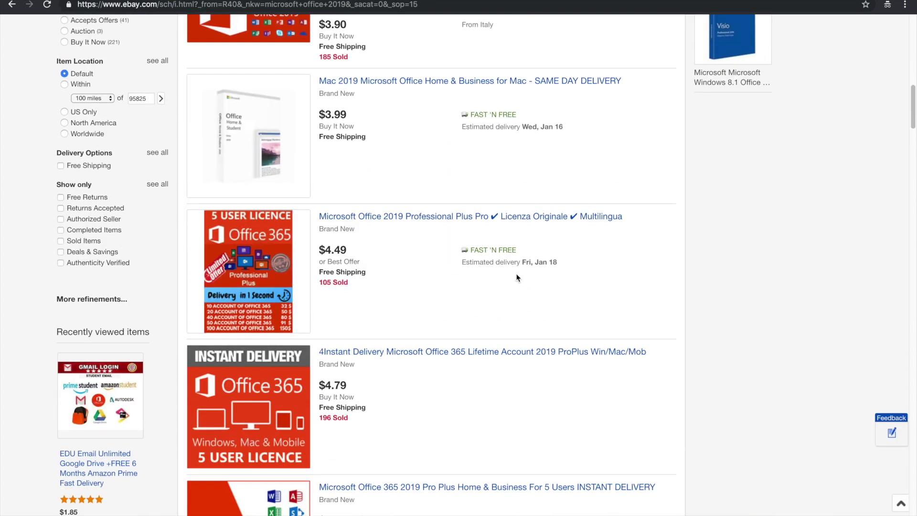
pyautogui.scroll(16, 517, 278)
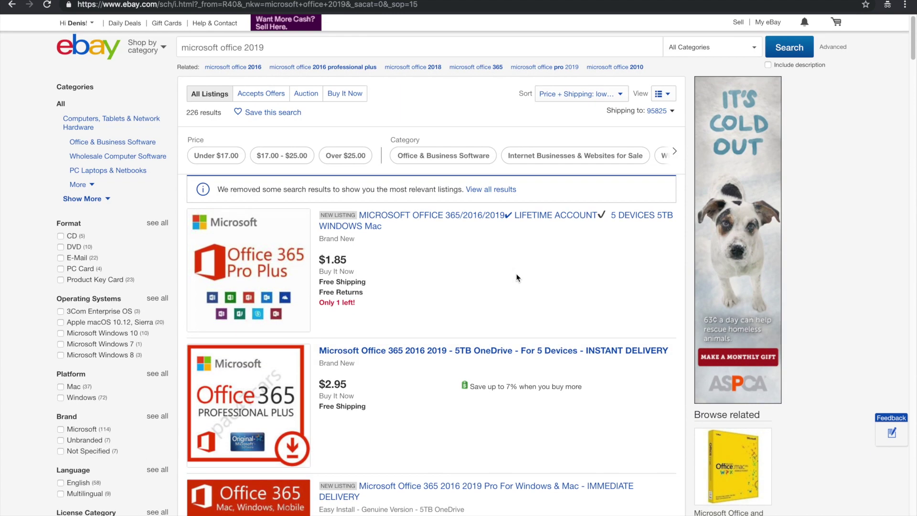
pyautogui.scroll(-9, 517, 278)
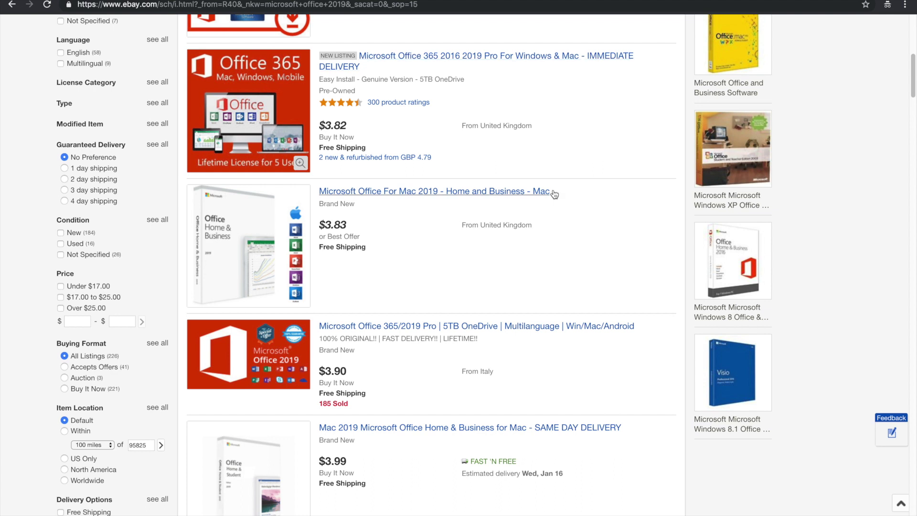
pyautogui.scroll(-4, 554, 194)
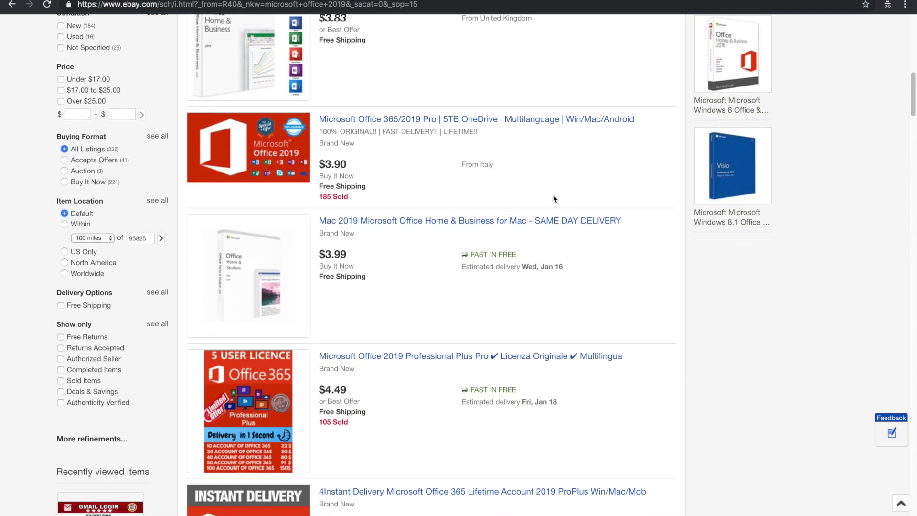
# Open the $1.85 Microsoft Office 365/2016/2019 lifetime account listing
pyautogui.scroll(13, 554, 199)
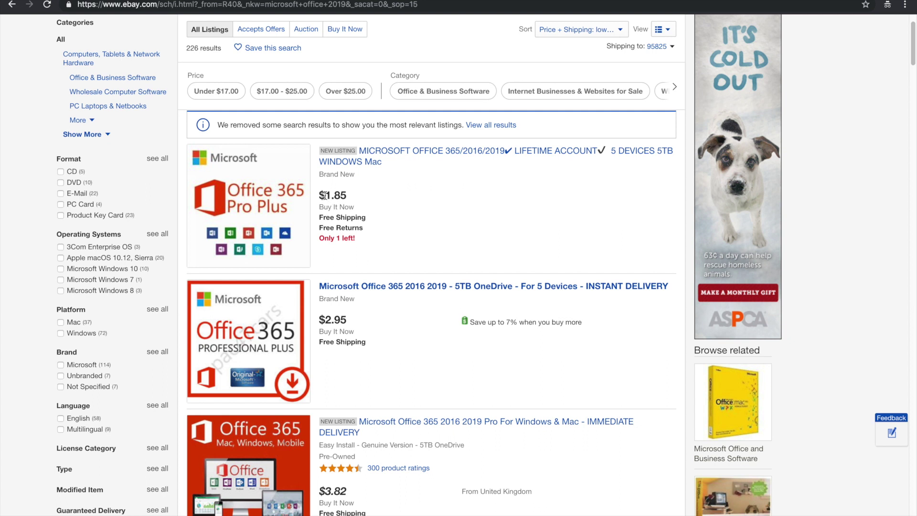
pyautogui.scroll(-4, 325, 196)
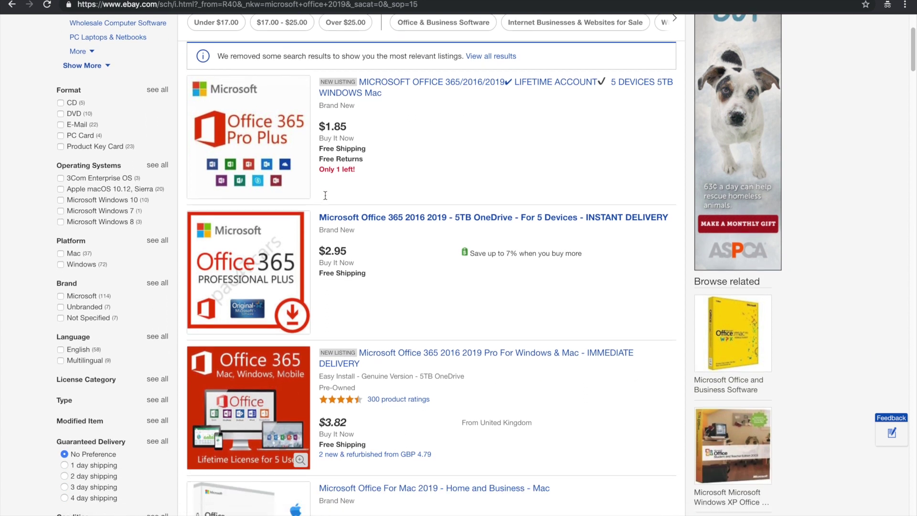
pyautogui.scroll(4, 326, 199)
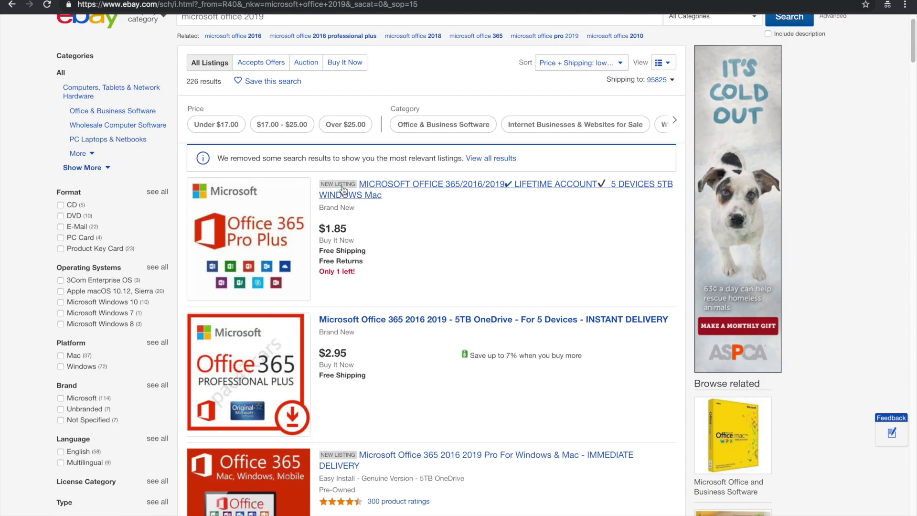
pyautogui.click(327, 198)
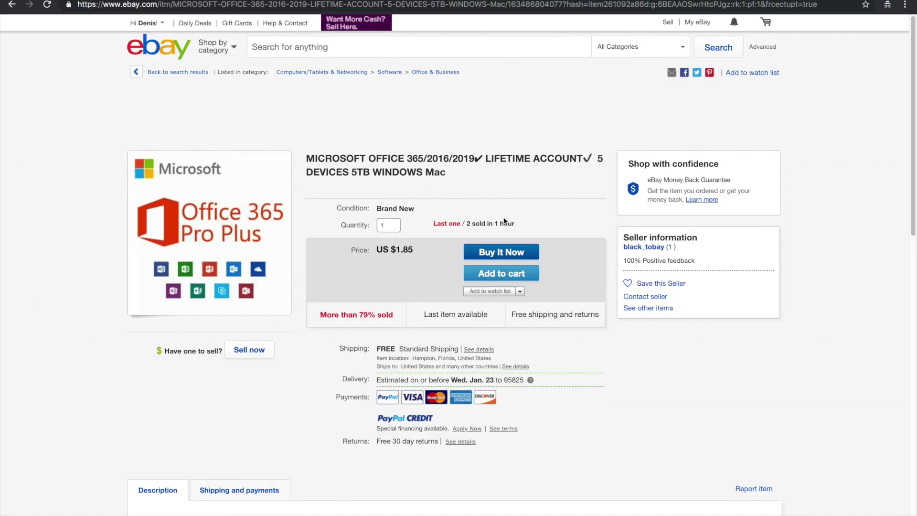
# Go back to the results and open the Microsoft Office 365/2019 Pro listing
pyautogui.scroll(-2, 505, 220)
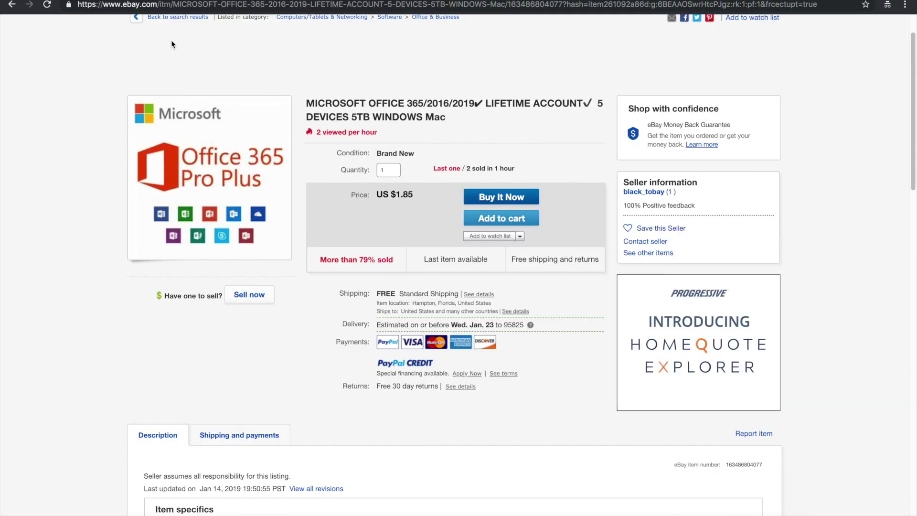
pyautogui.click(18, 7)
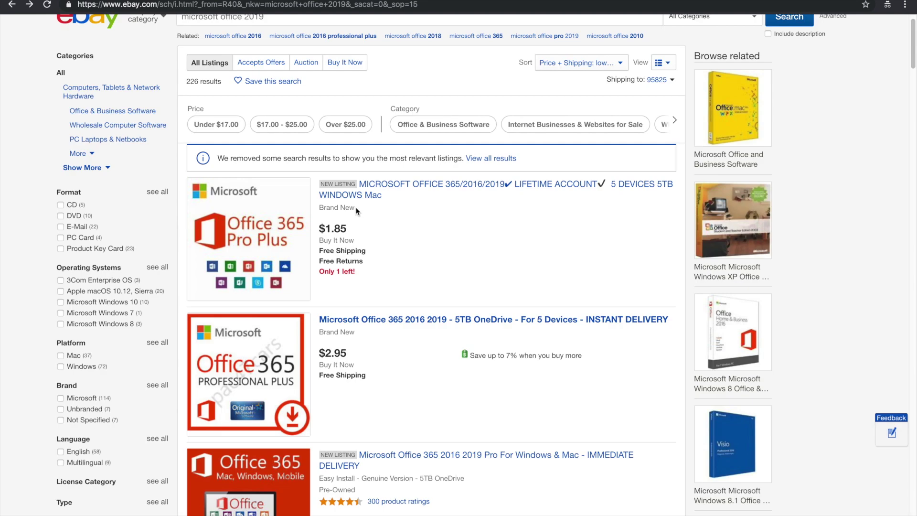
pyautogui.scroll(-6, 356, 211)
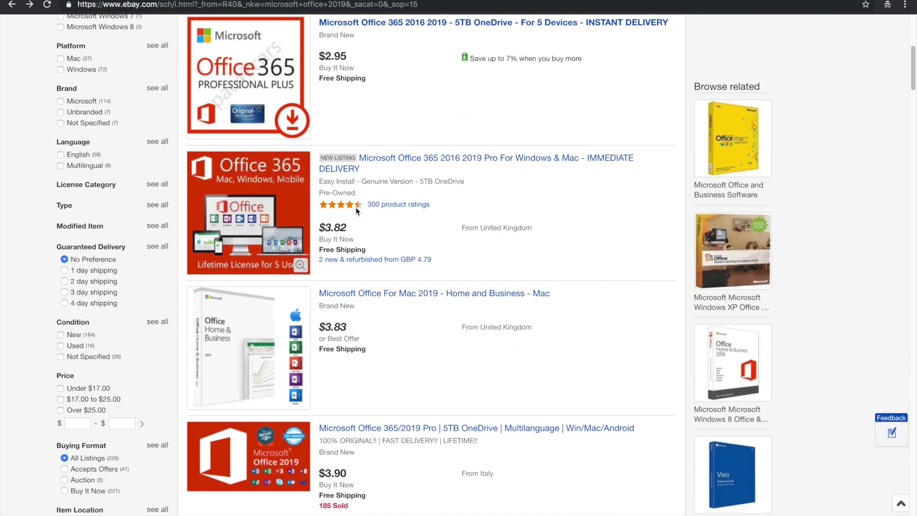
pyautogui.scroll(-2, 356, 211)
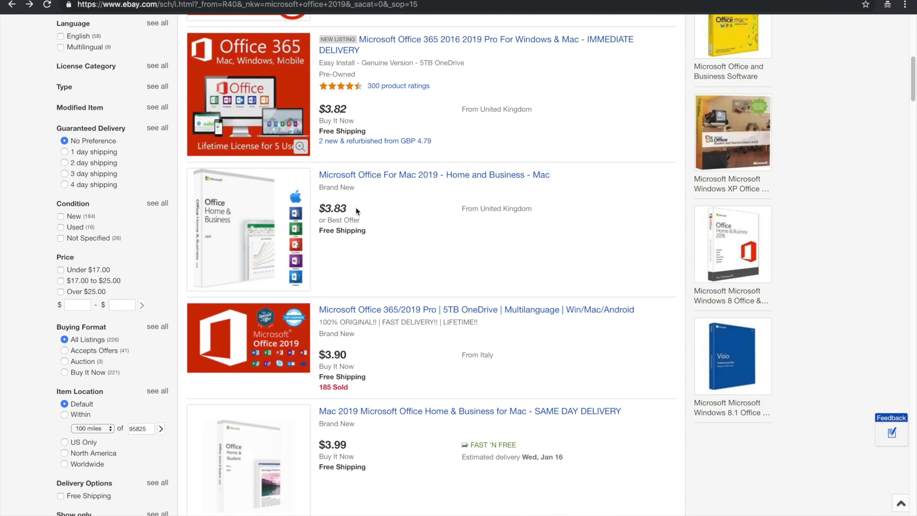
pyautogui.click(366, 310)
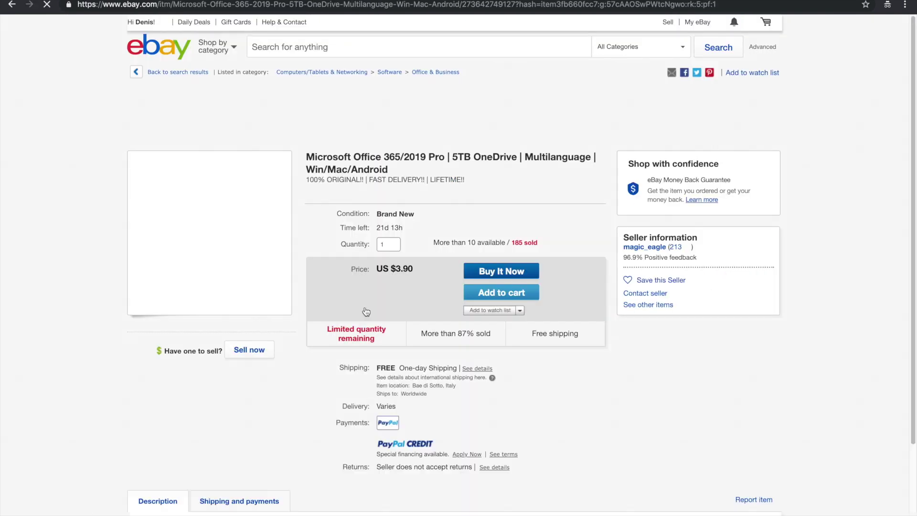
# Review the Pro listing's US $3.90 price and 185 sold count
pyautogui.doubleClick(526, 243)
pyautogui.scroll(-3, 545, 220)
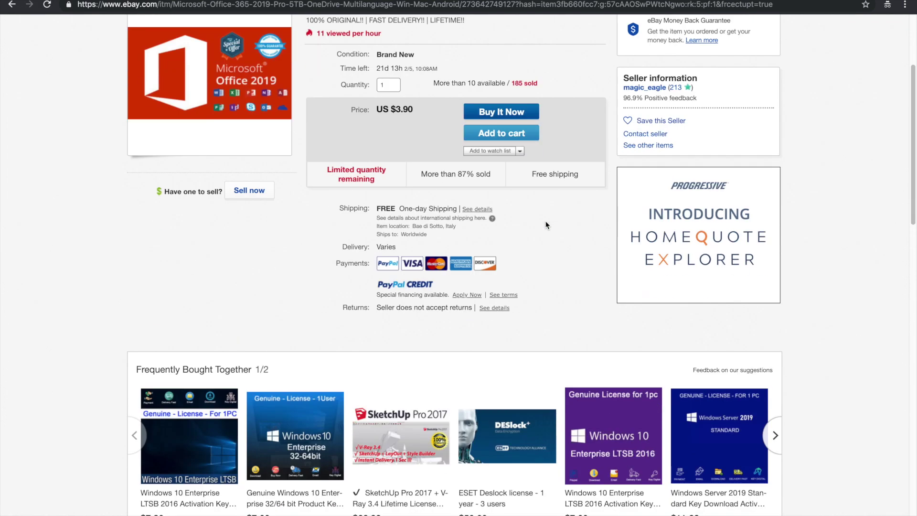
pyautogui.scroll(3, 545, 220)
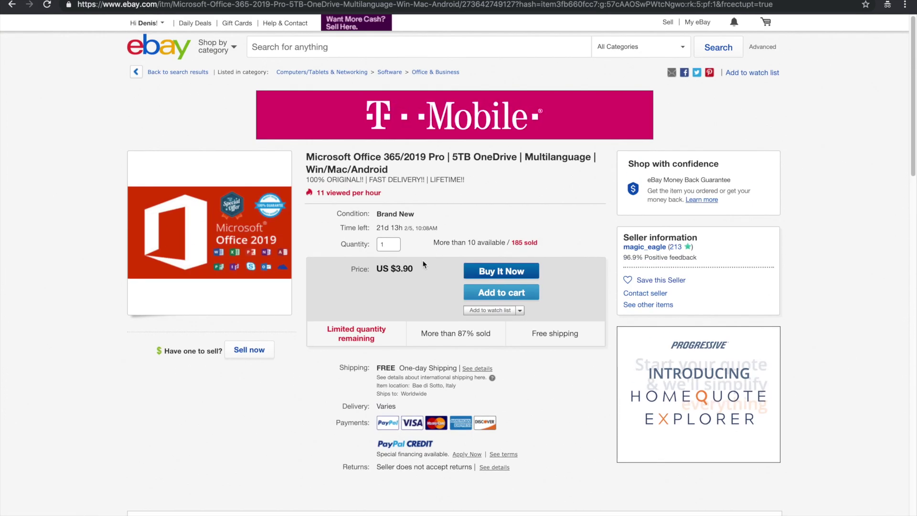
pyautogui.scroll(-3, 422, 260)
pyautogui.scroll(3, 422, 264)
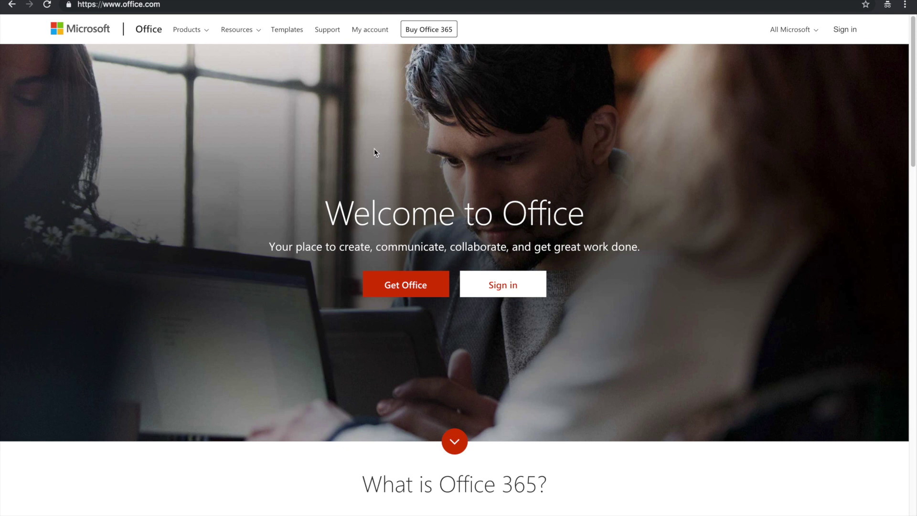
# Sign in to Office.com to reach the Office 365 home page
pyautogui.click(495, 285)
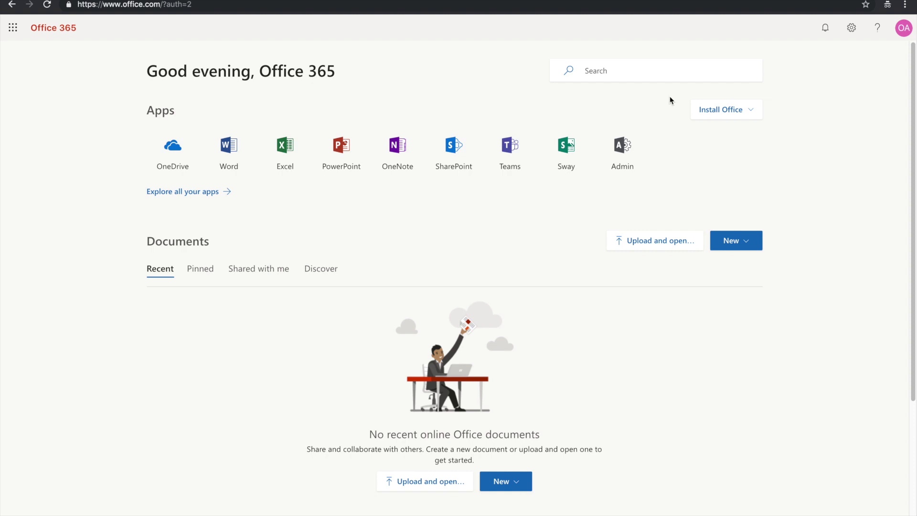
# Start the Office 365 for Mac install from Other install options, dismissing the save and steps prompts
pyautogui.click(734, 114)
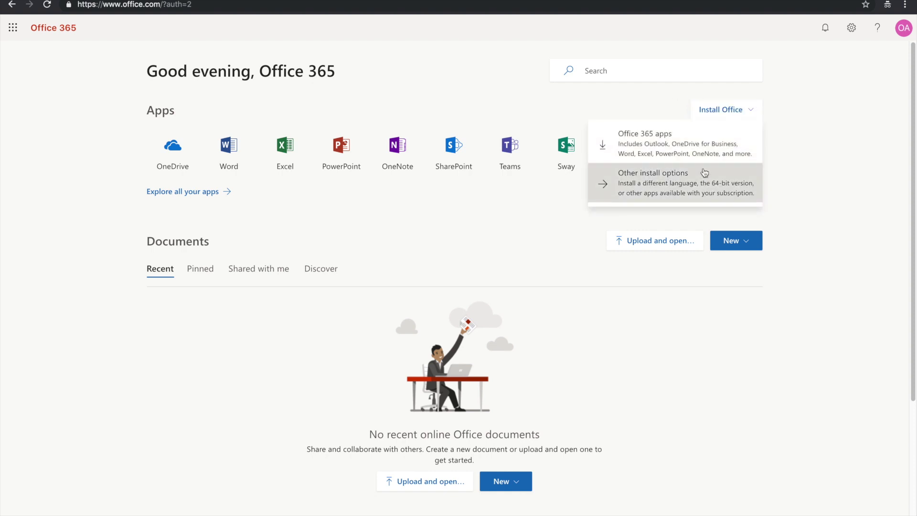
pyautogui.click(701, 184)
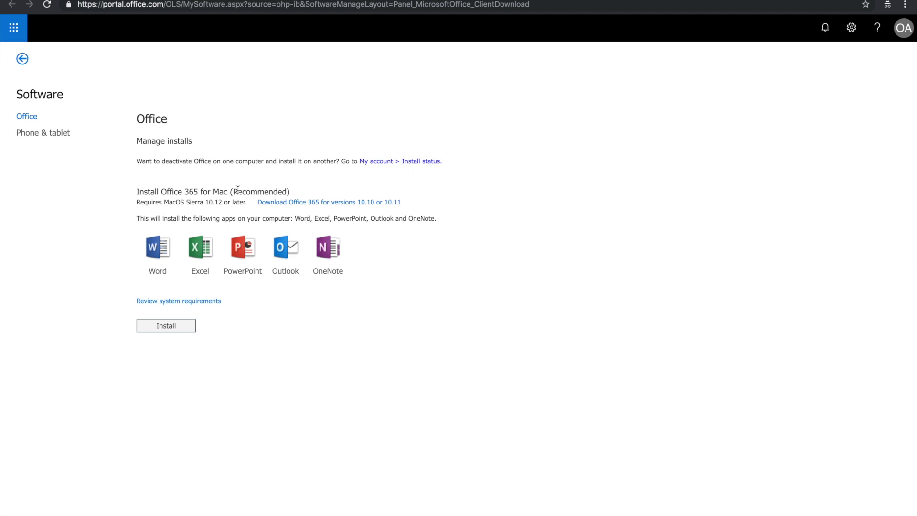
pyautogui.click(165, 327)
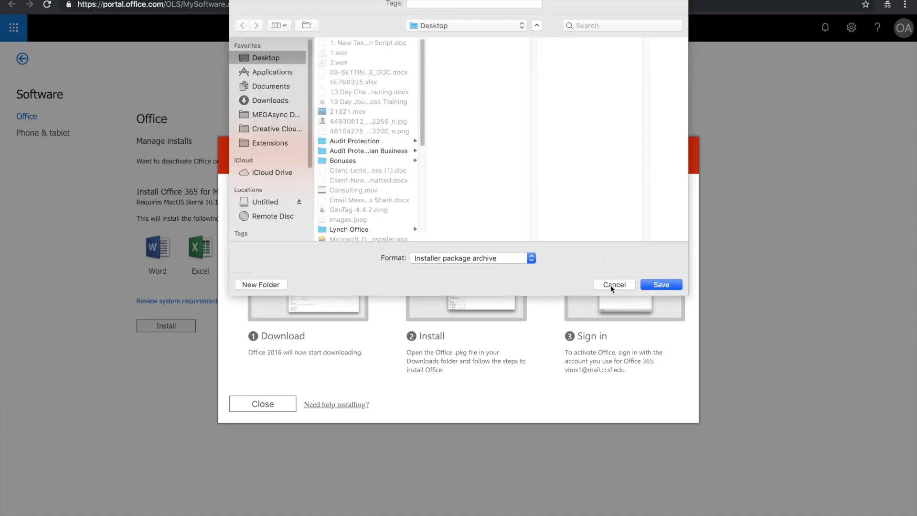
pyautogui.click(613, 285)
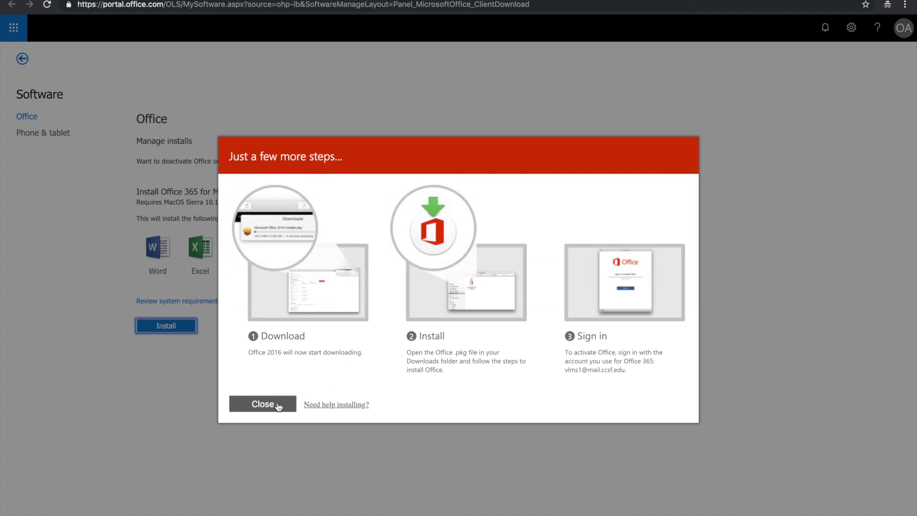
pyautogui.click(278, 406)
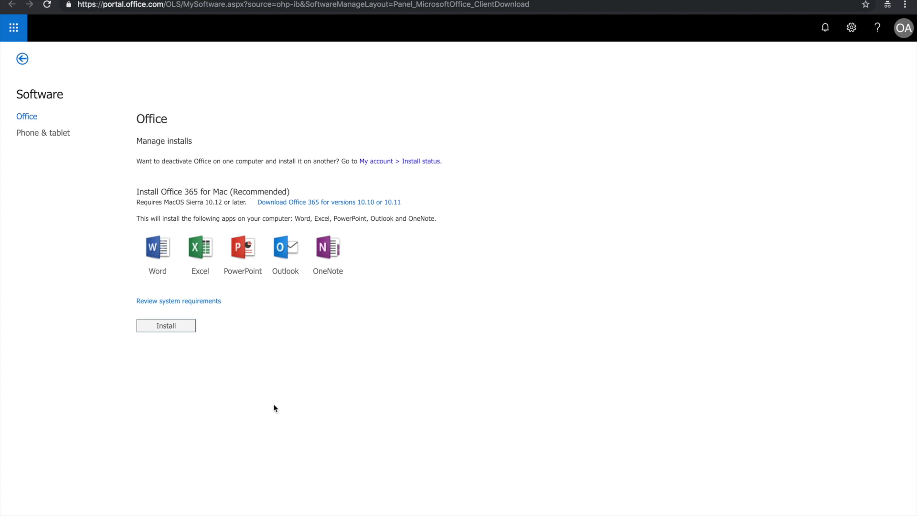
# Run the Office installer package, accepting the license and authorising a standard install on Macintosh HD
pyautogui.press('super+h')
pyautogui.press('super+h')
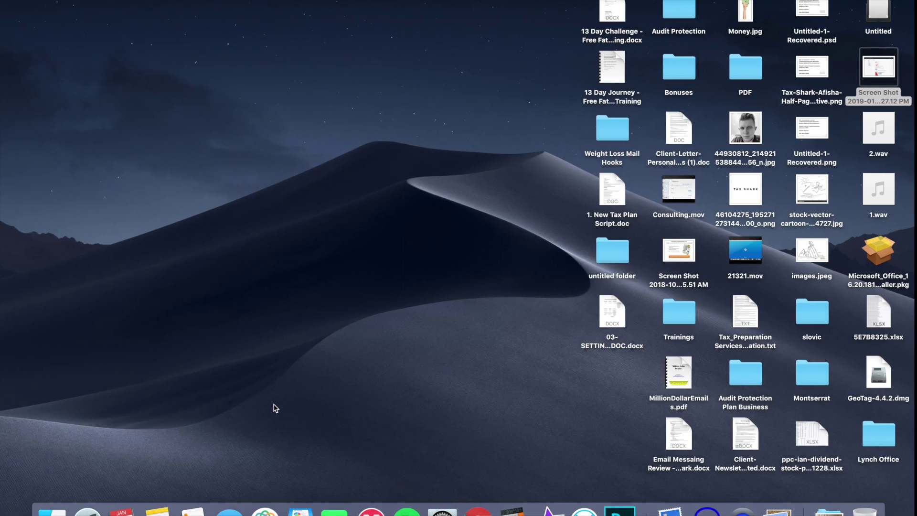
pyautogui.doubleClick(873, 249)
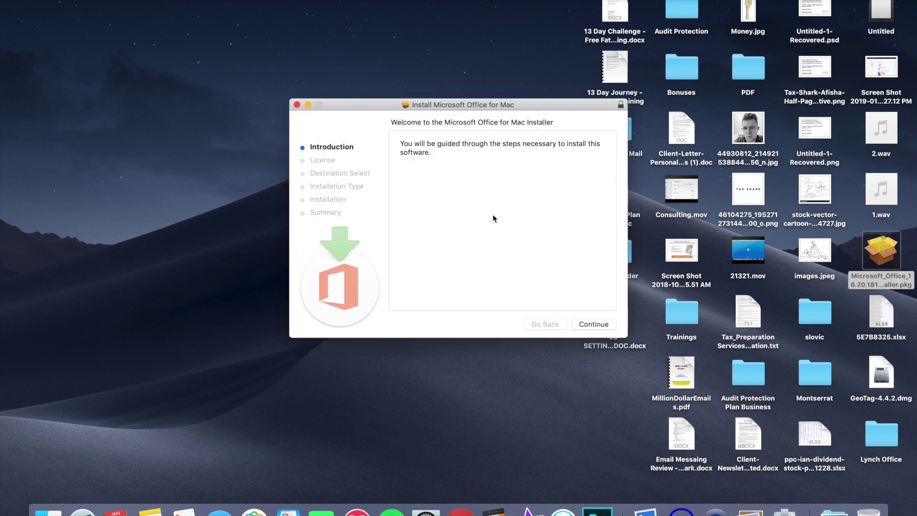
pyautogui.click(590, 324)
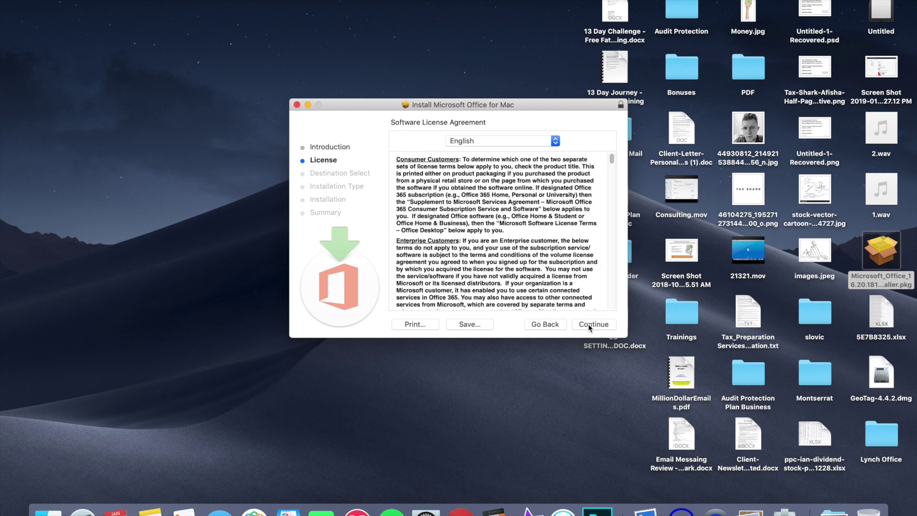
pyautogui.click(590, 324)
pyautogui.click(558, 192)
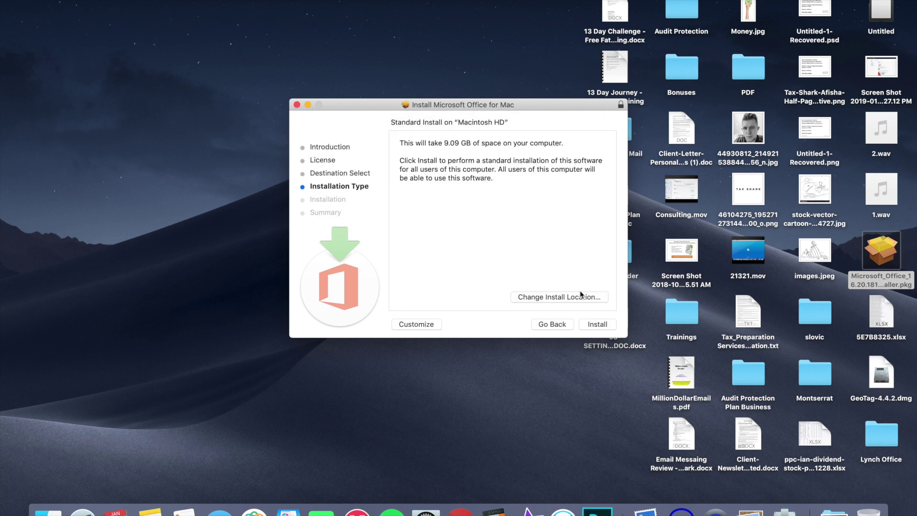
pyautogui.click(597, 325)
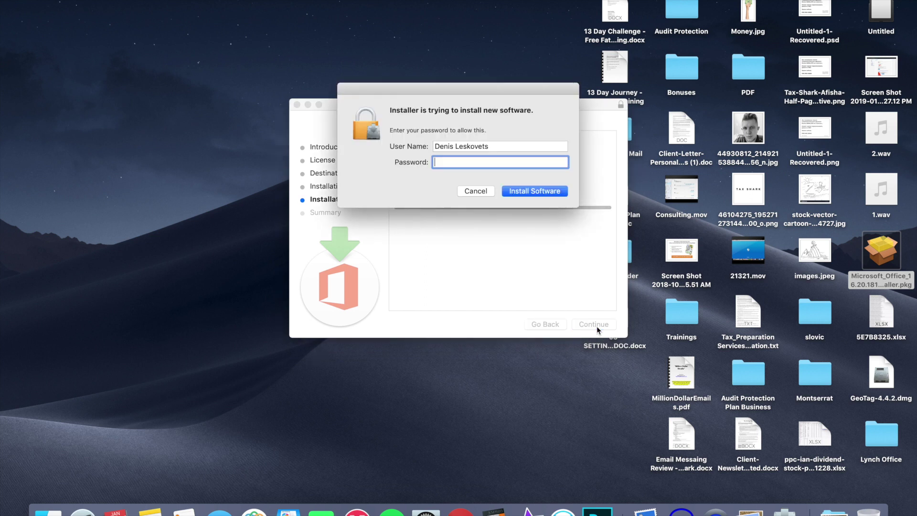
pyautogui.write('••••••')
pyautogui.press('Return')
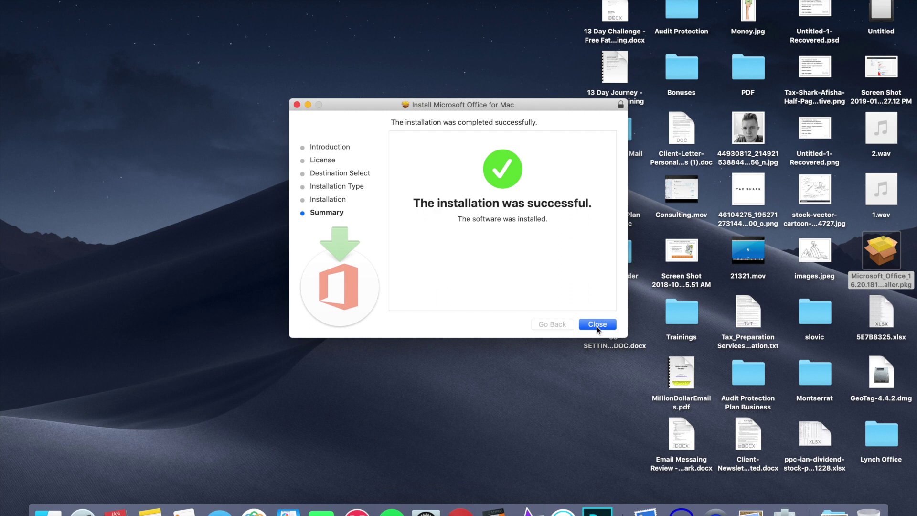
# Close the installer, launch Microsoft Word from Launchpad and dismiss What's New
pyautogui.click(597, 325)
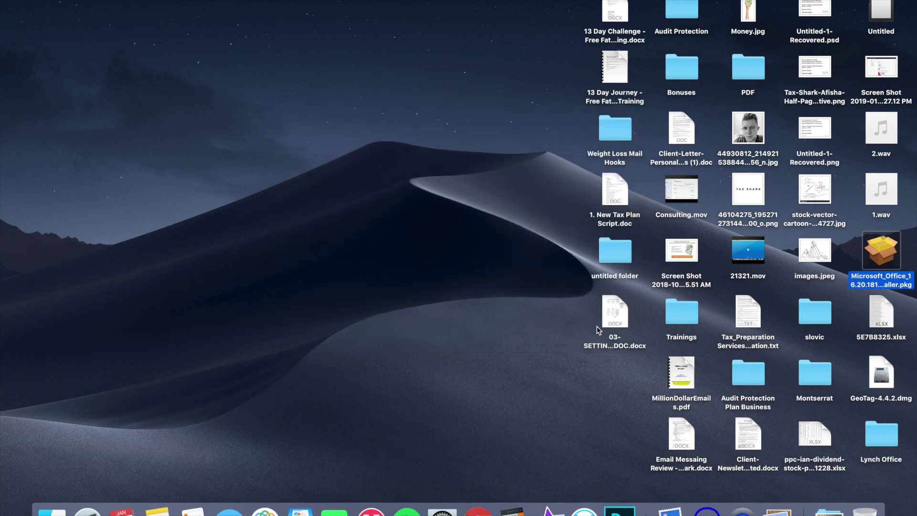
pyautogui.click(87, 510)
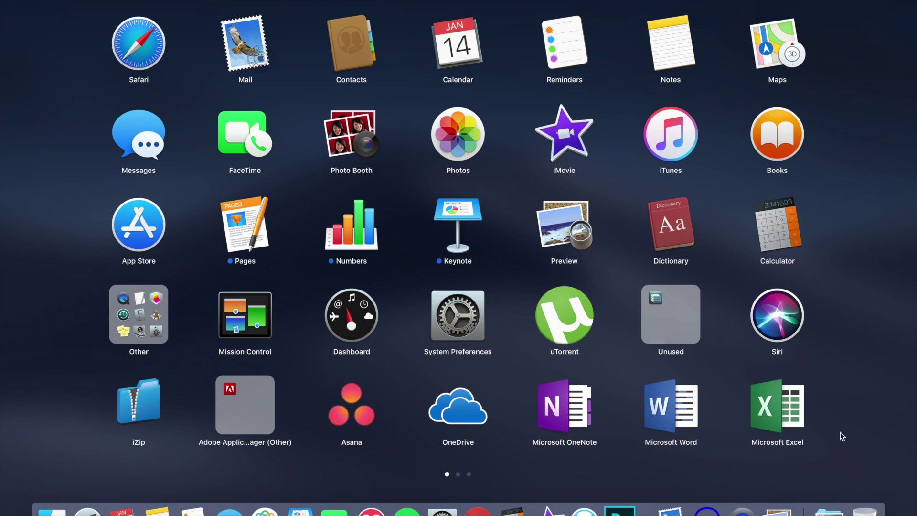
pyautogui.click(687, 414)
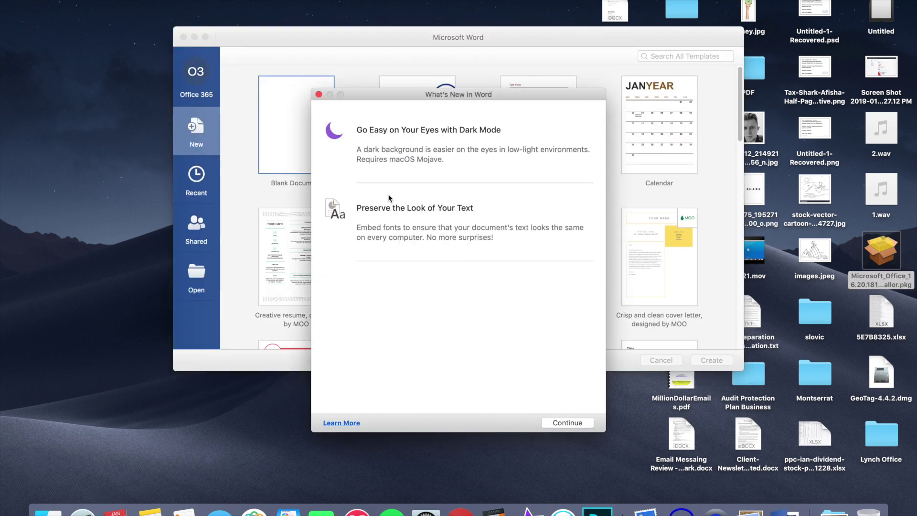
pyautogui.click(578, 423)
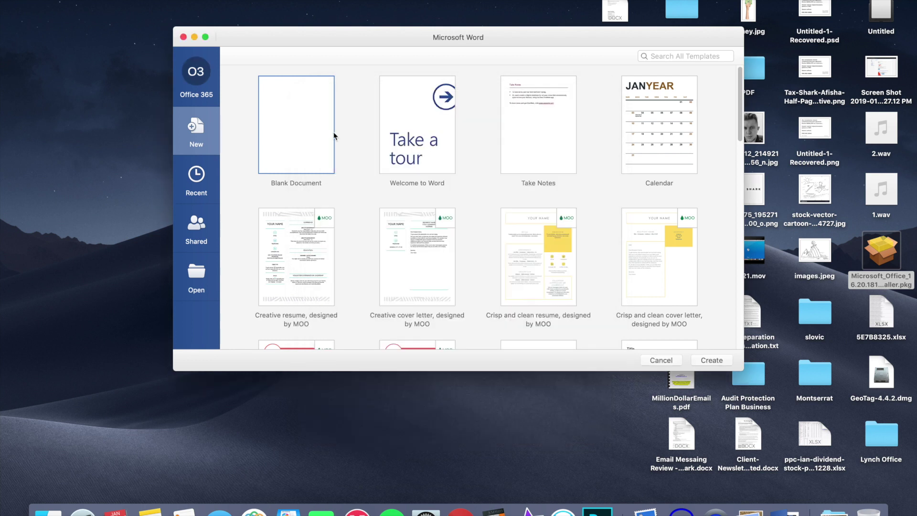
# Create Document1 from the Blank Document template in Word's gallery
pyautogui.doubleClick(316, 128)
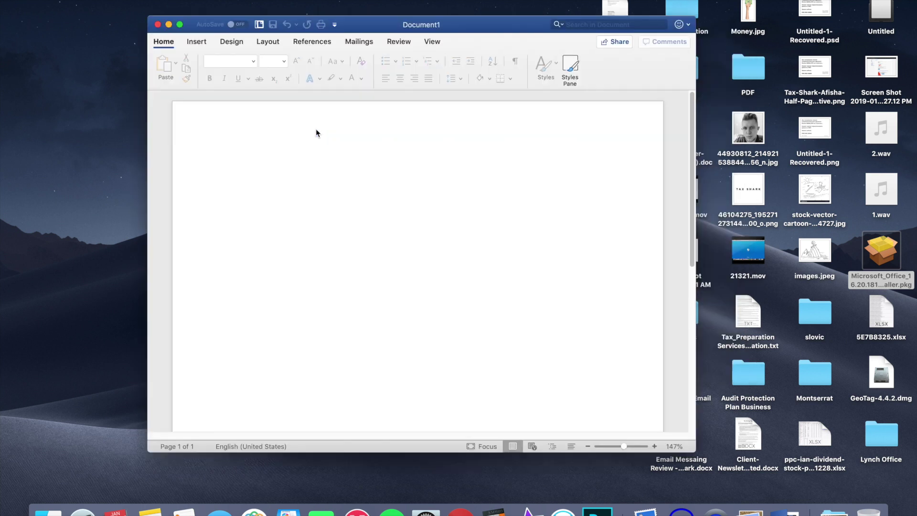